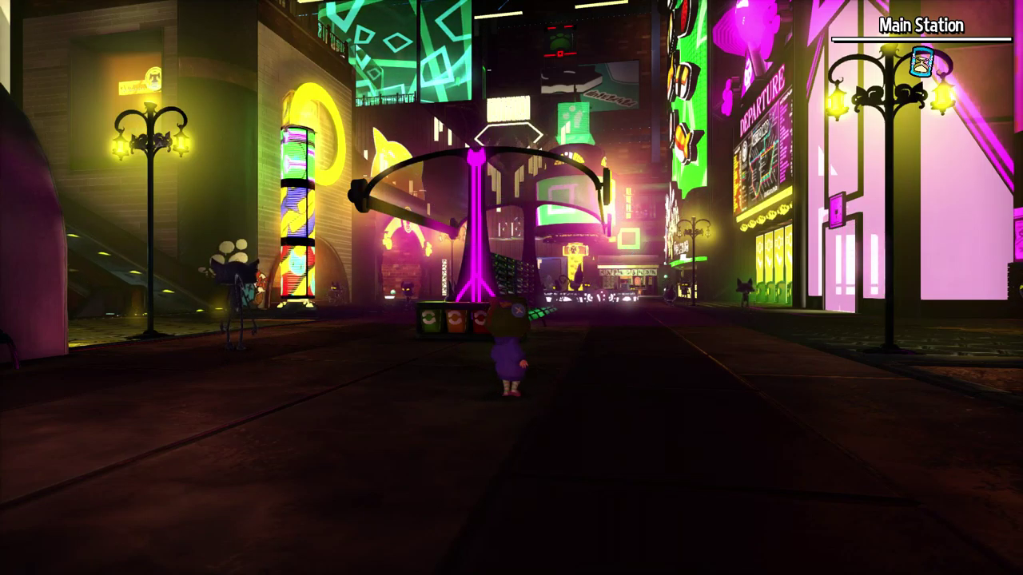
key(Escape)
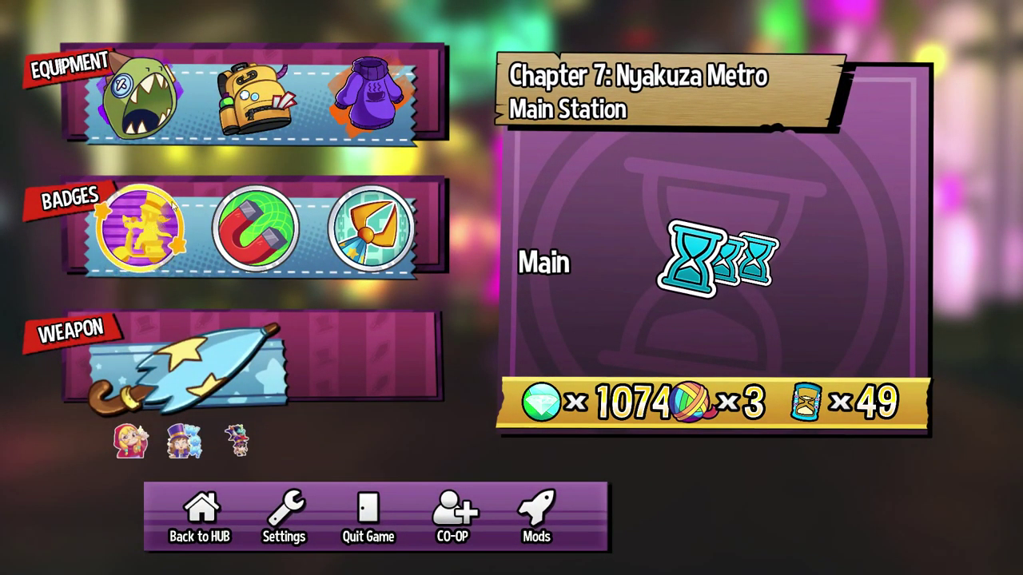
click(139, 102)
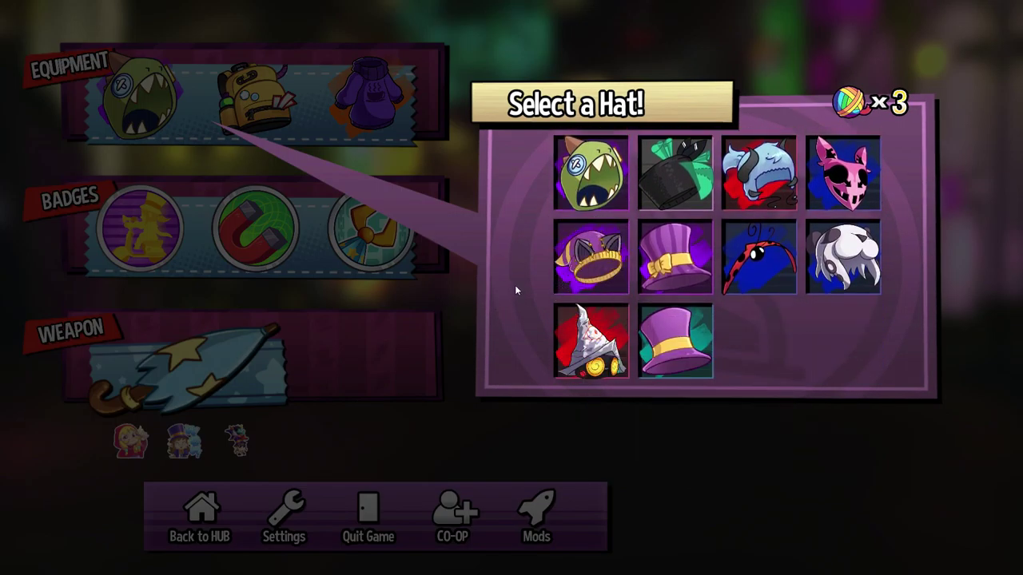
scroll(585, 278, up, 2)
scroll(560, 284, up, 1)
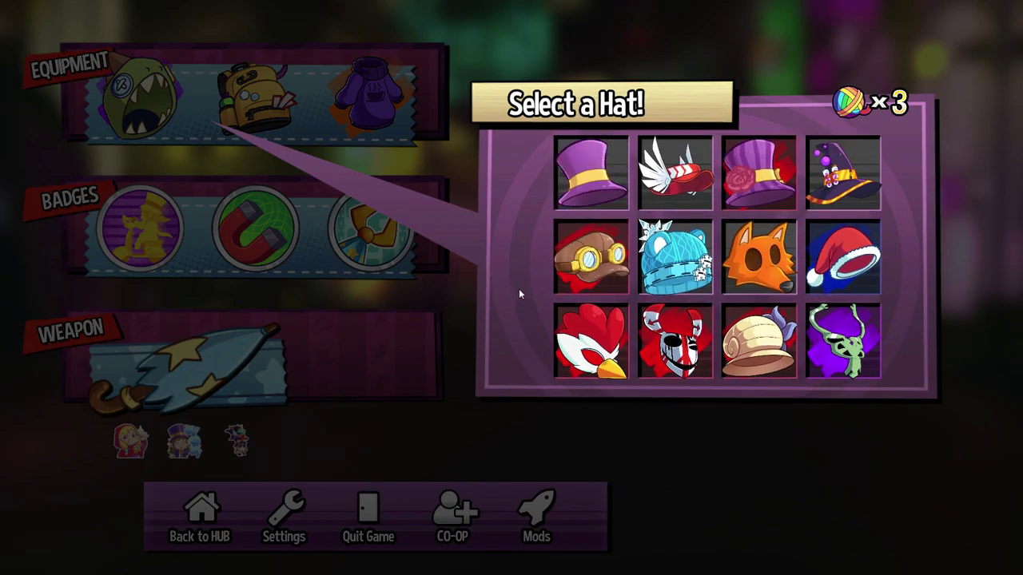
scroll(519, 288, down, 2)
scroll(516, 294, up, 2)
key(Escape)
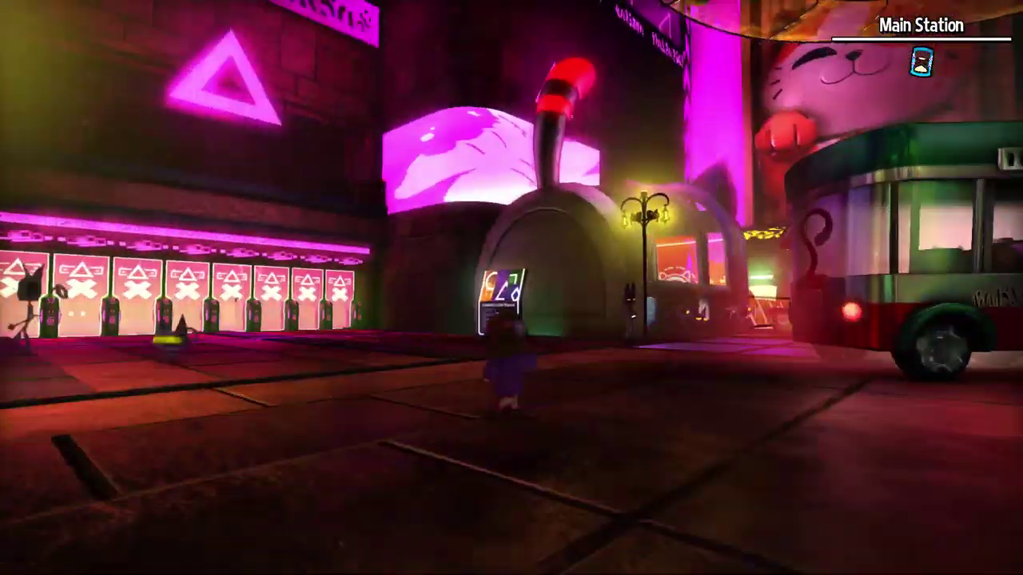
key(w)
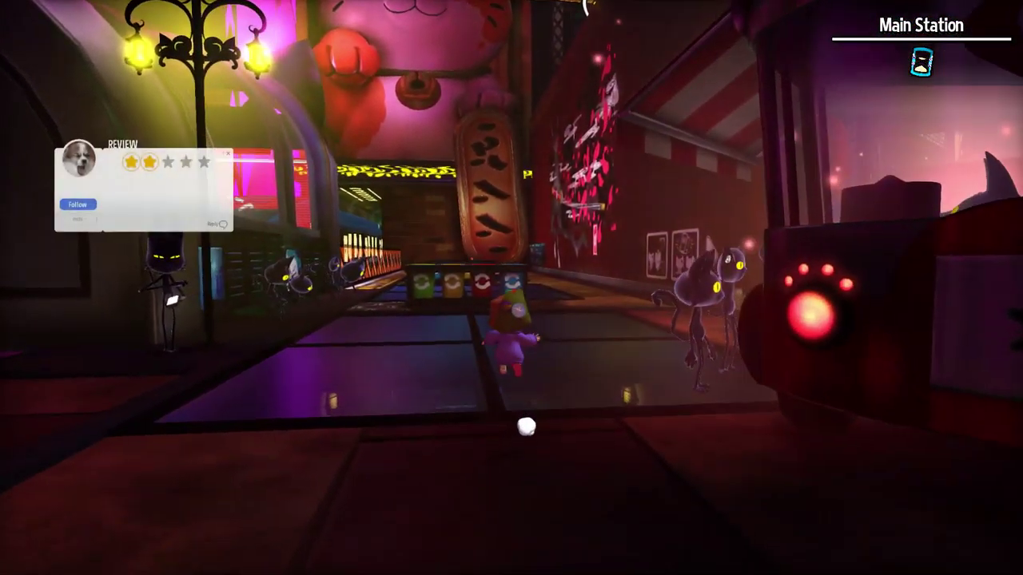
key(w)
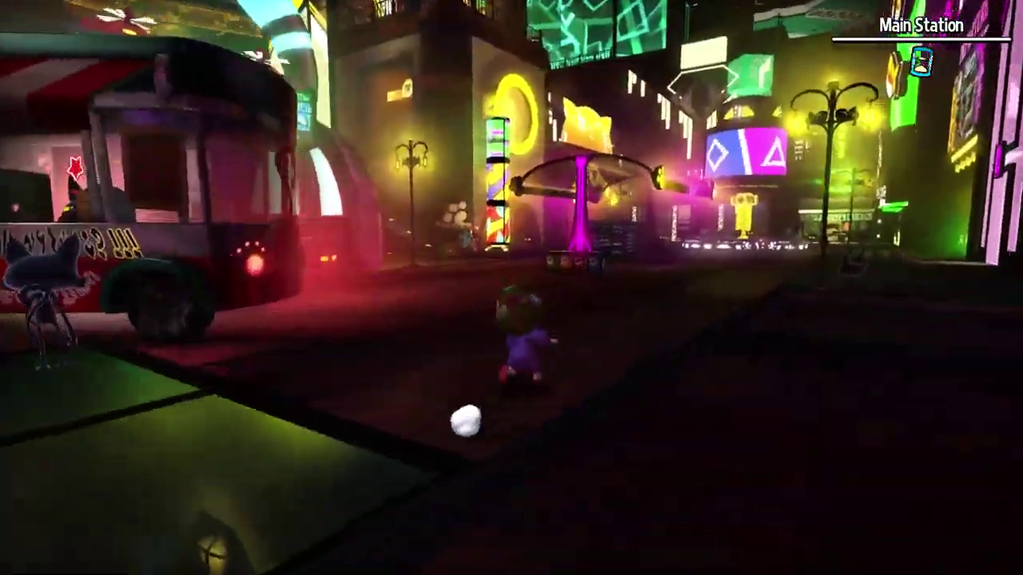
key(w)
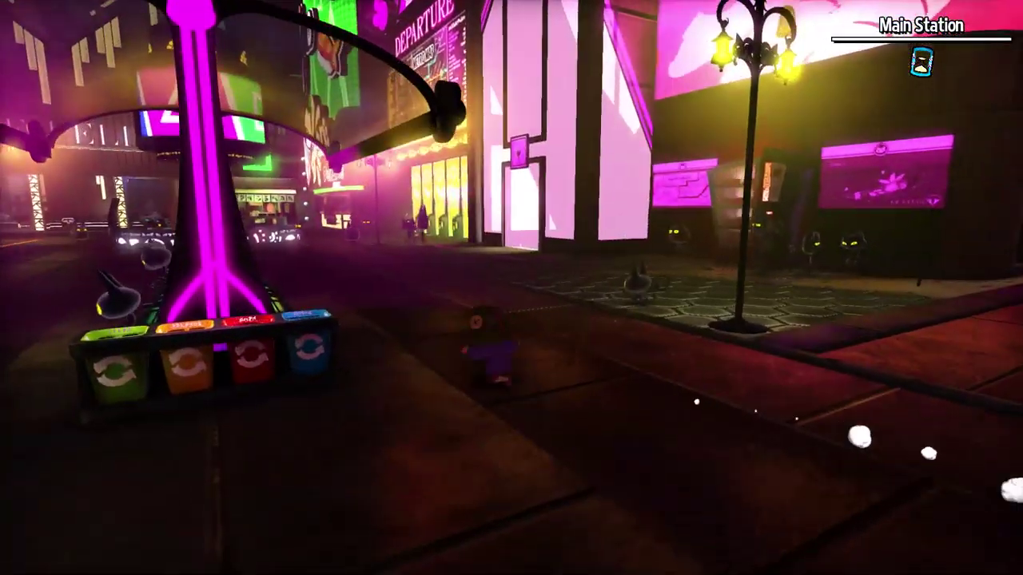
key(w)
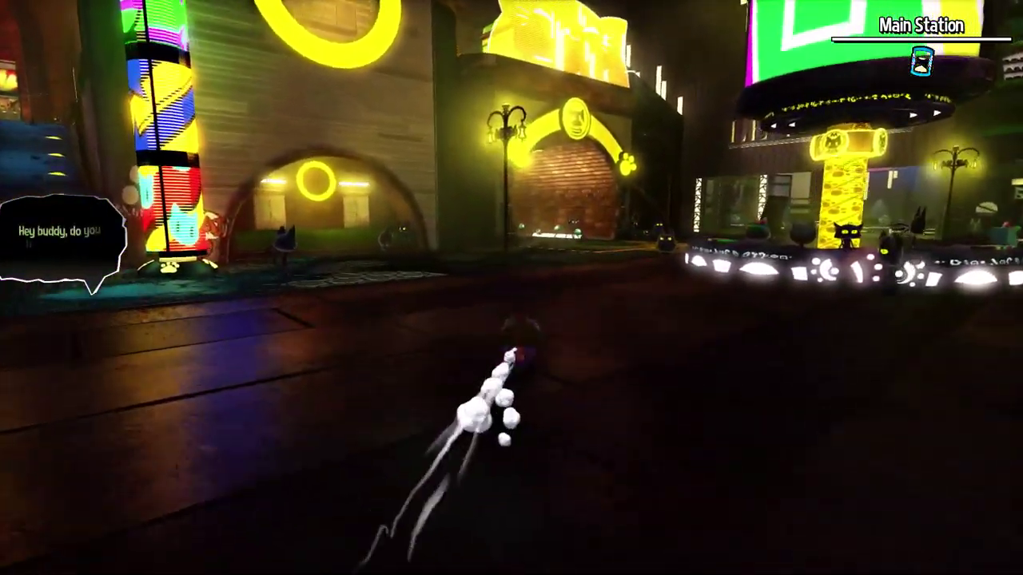
key(w)
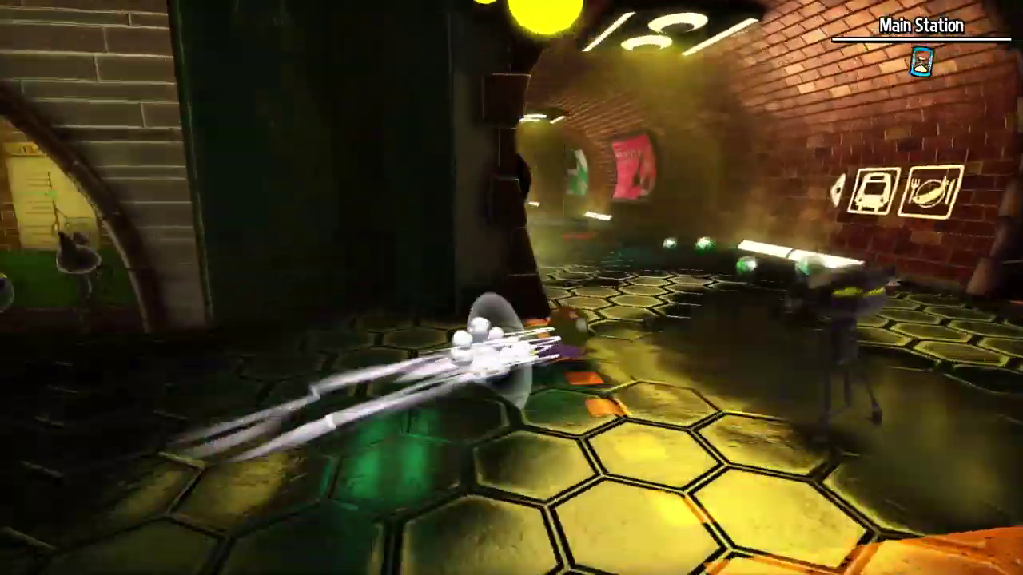
key(w)
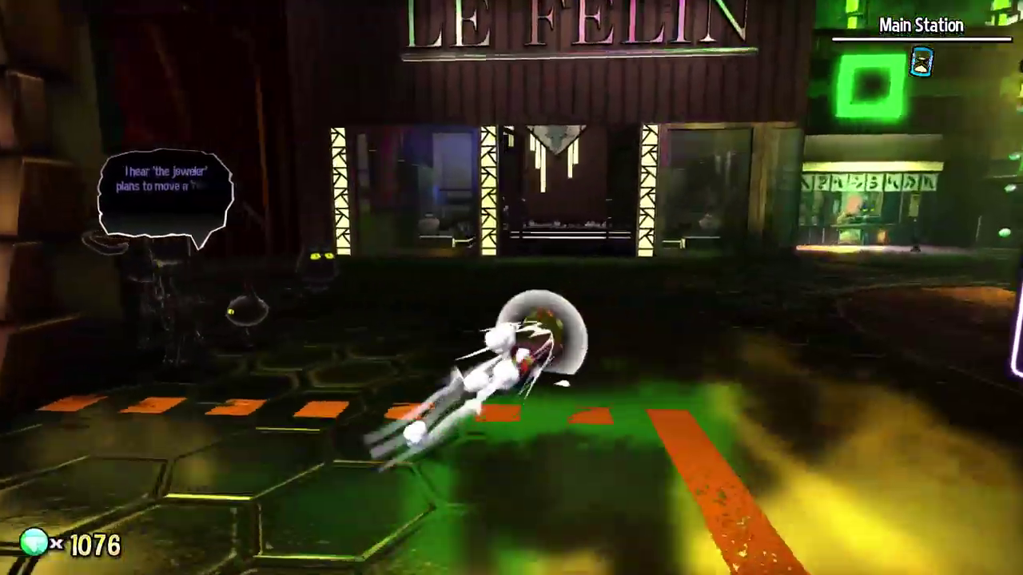
key(w)
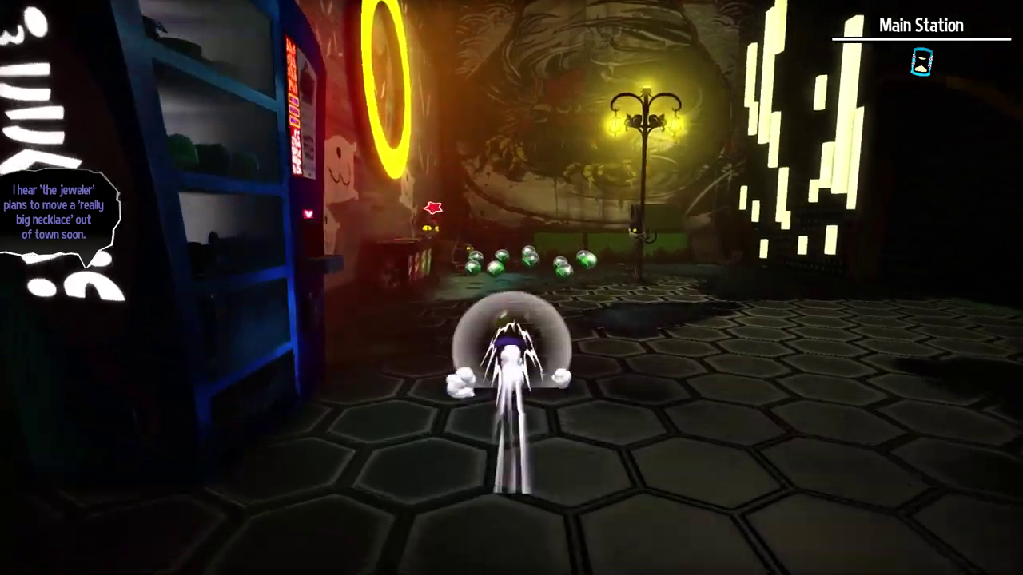
key(w)
key(e)
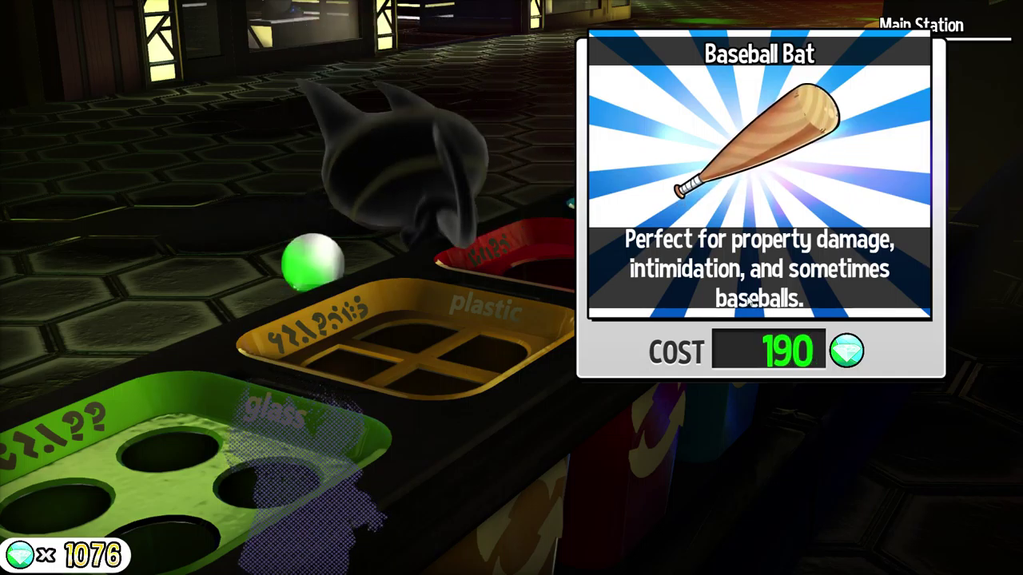
key(e)
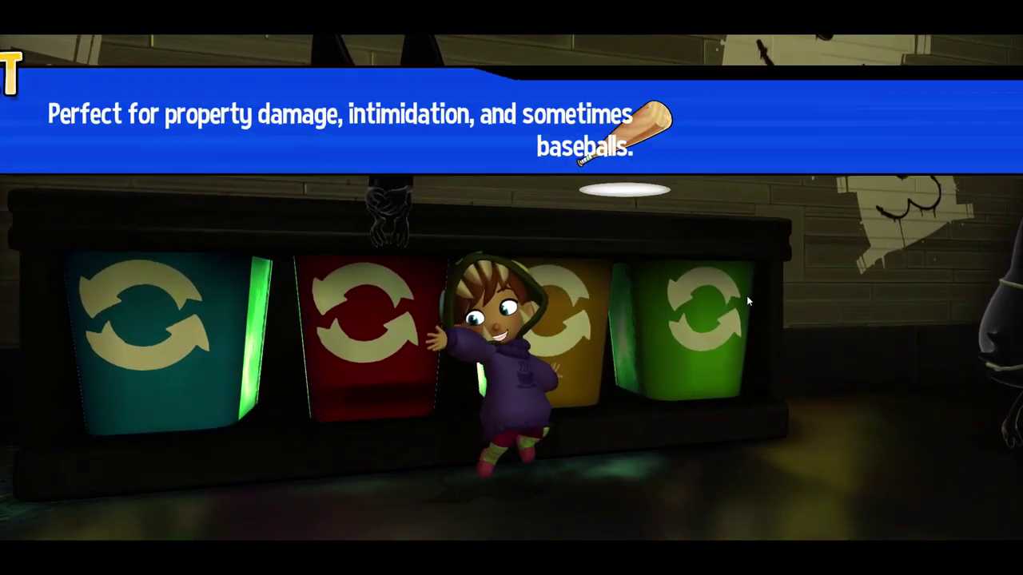
click(746, 295)
key(e)
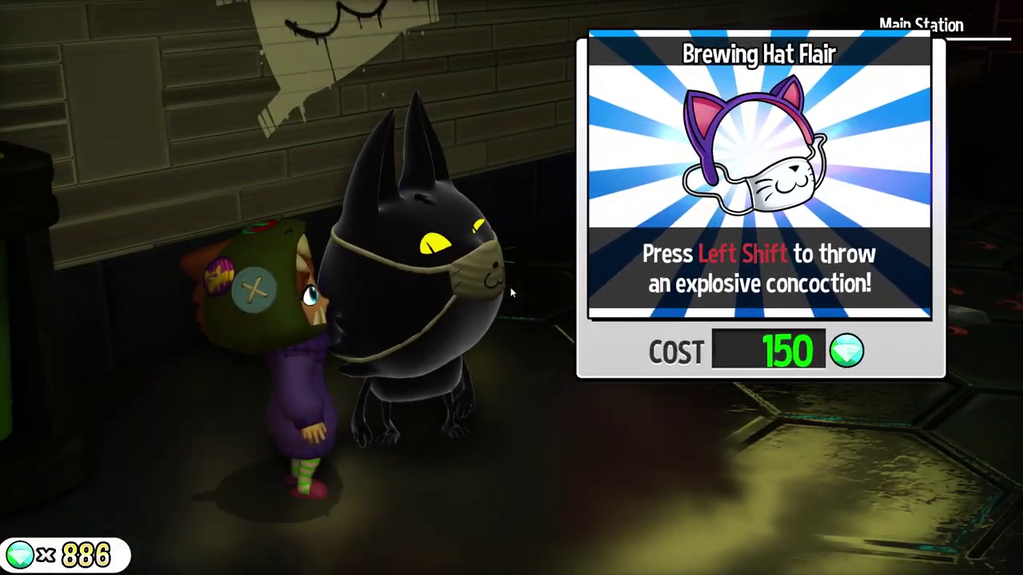
click(510, 287)
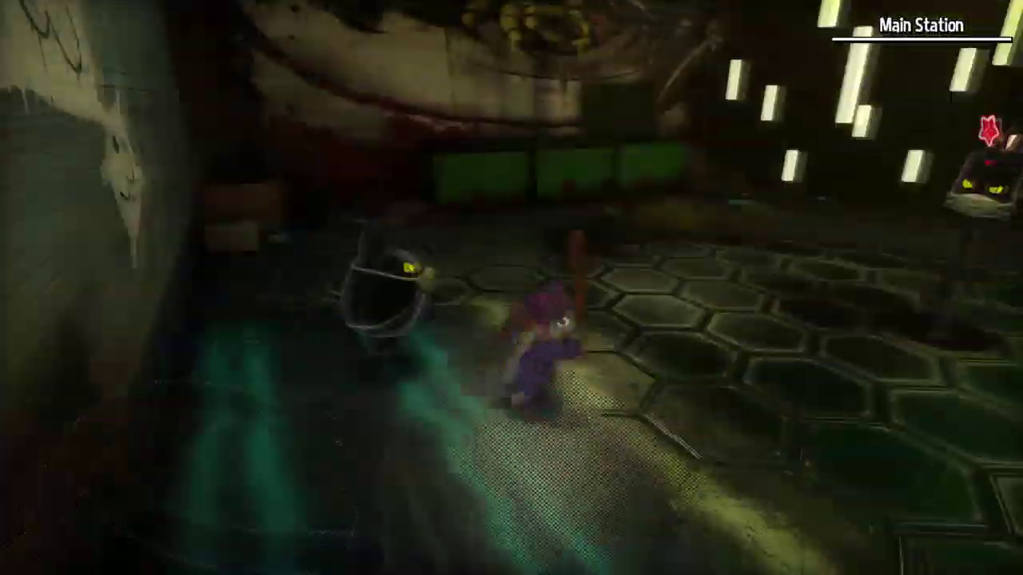
key(e)
click(494, 291)
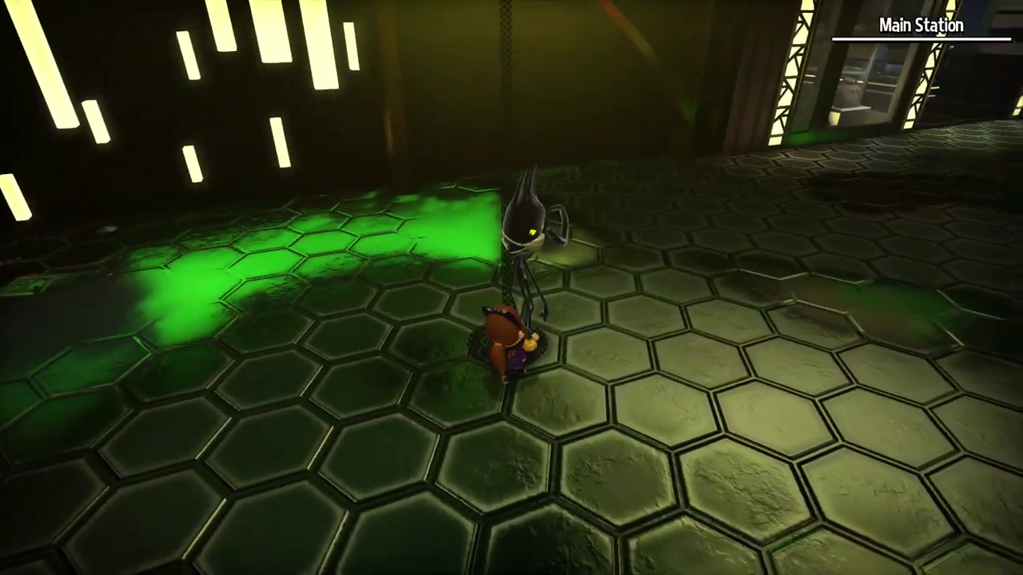
key(w)
key(w)
key(w)
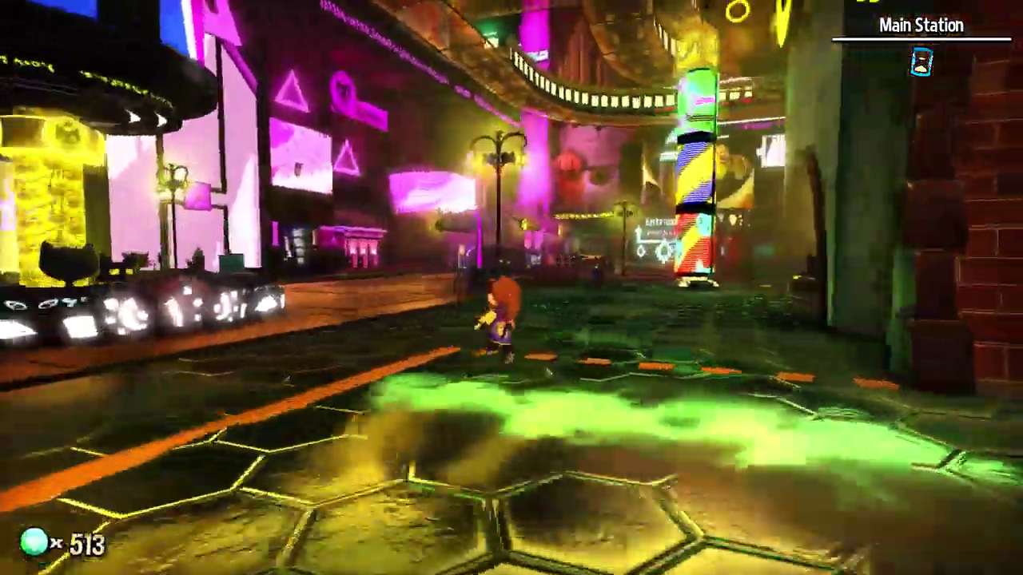
drag(511, 287, 559, 199)
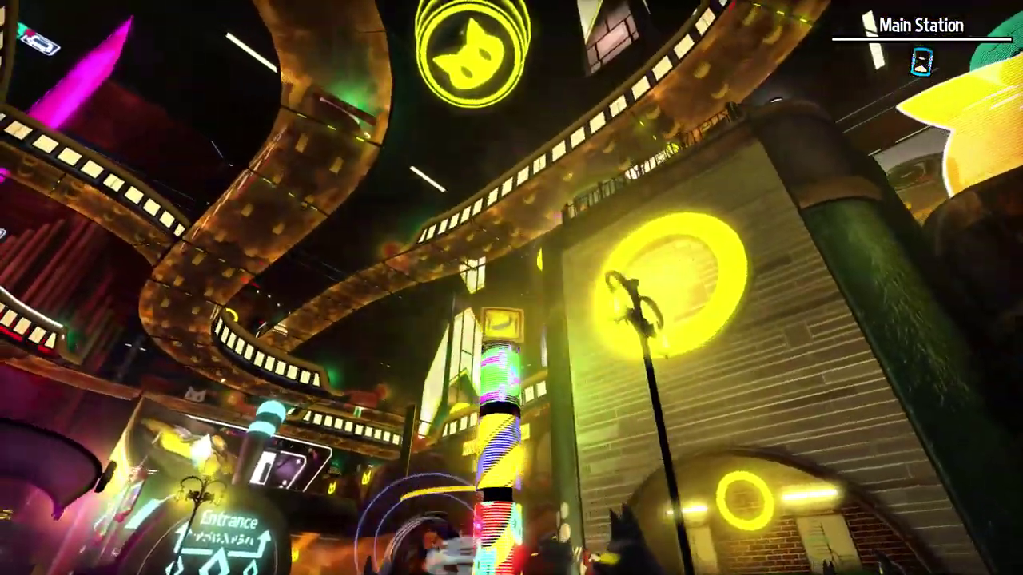
drag(511, 288, 416, 335)
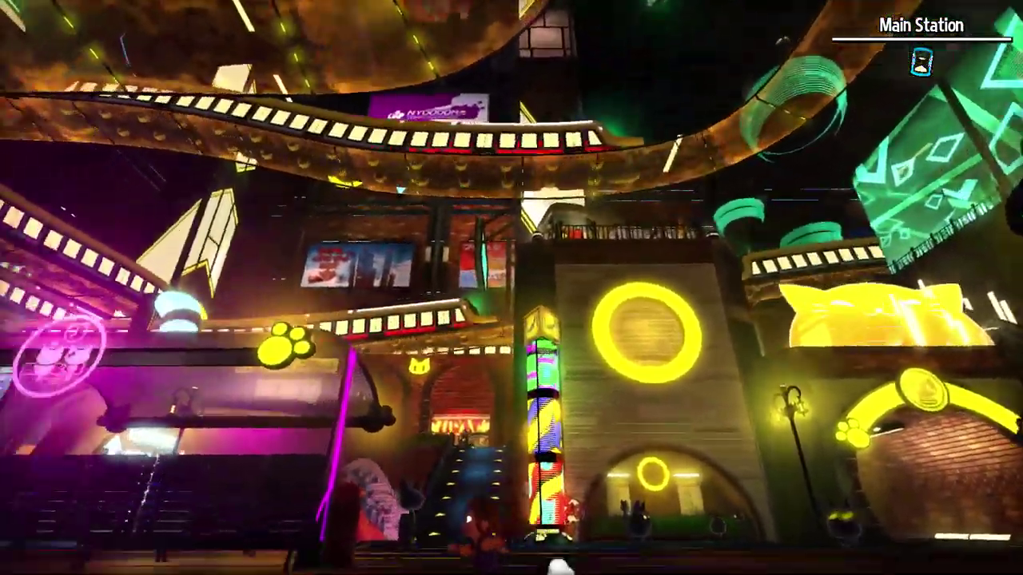
key(w)
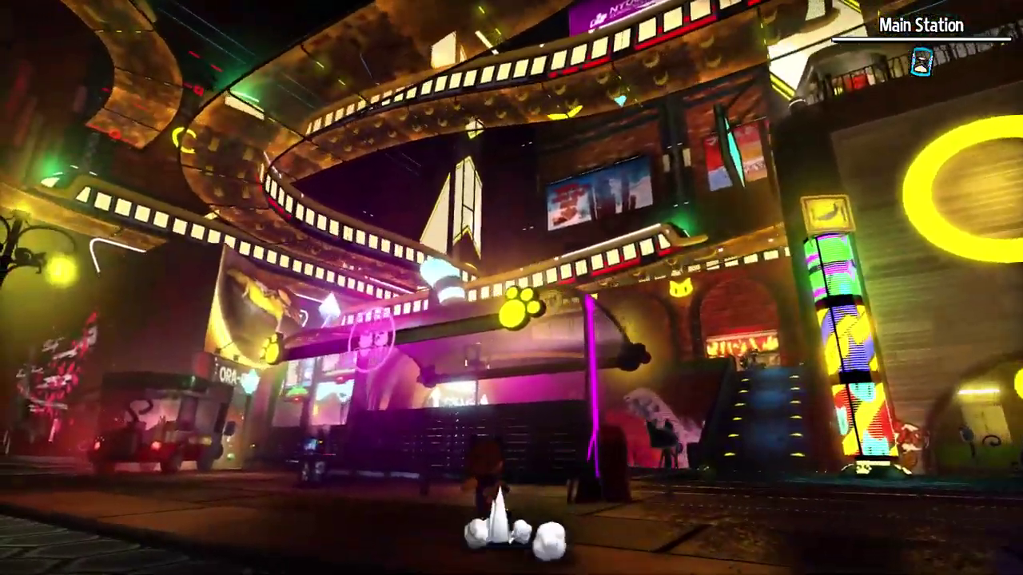
key(w)
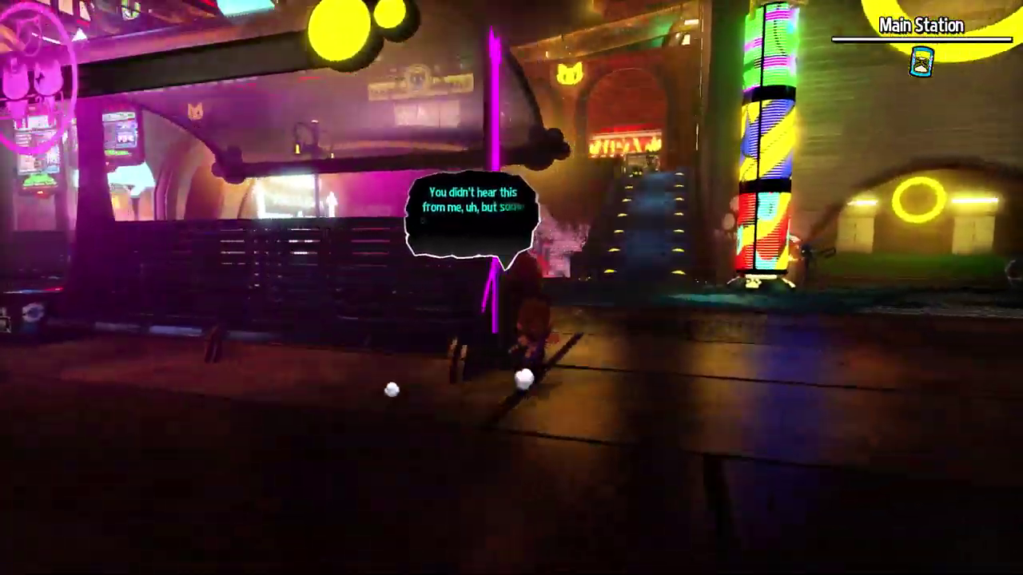
key(w)
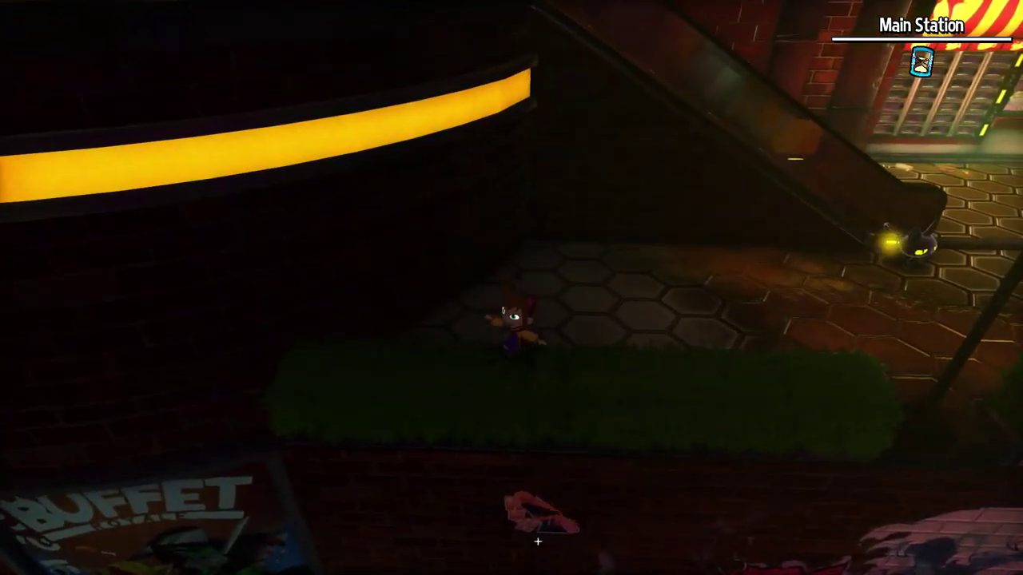
key(w)
key(w)
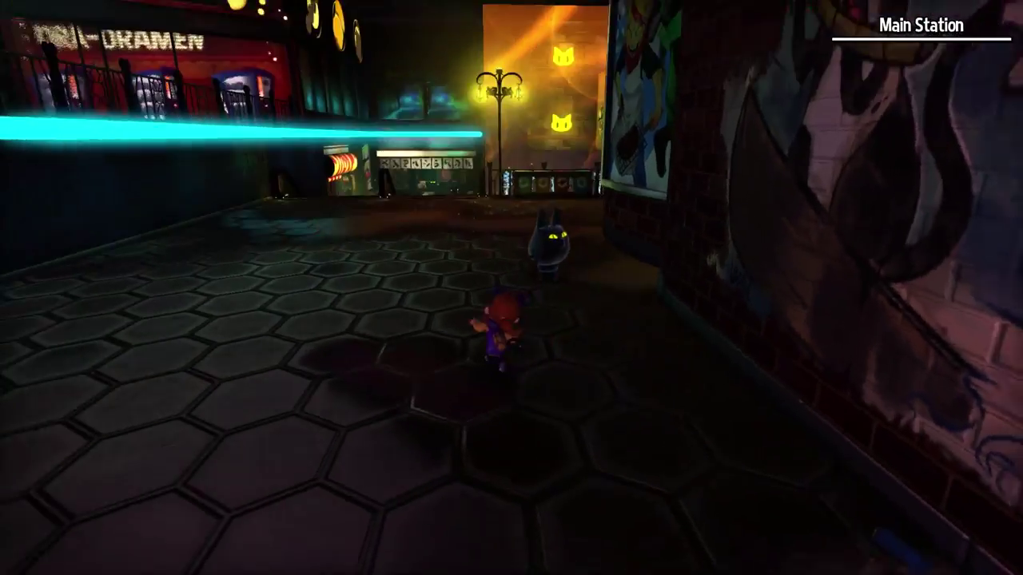
key(w)
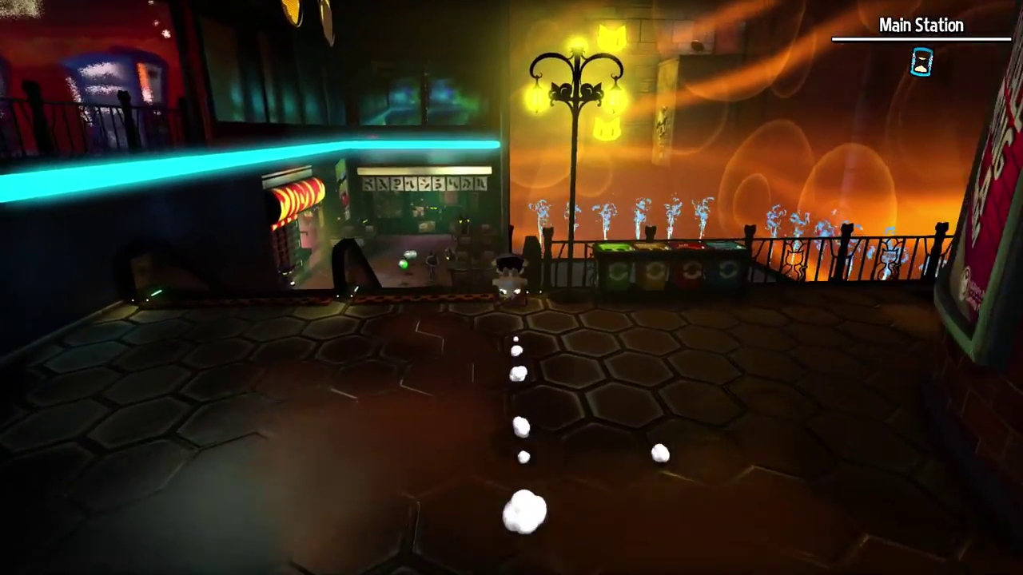
key(a)
key(w)
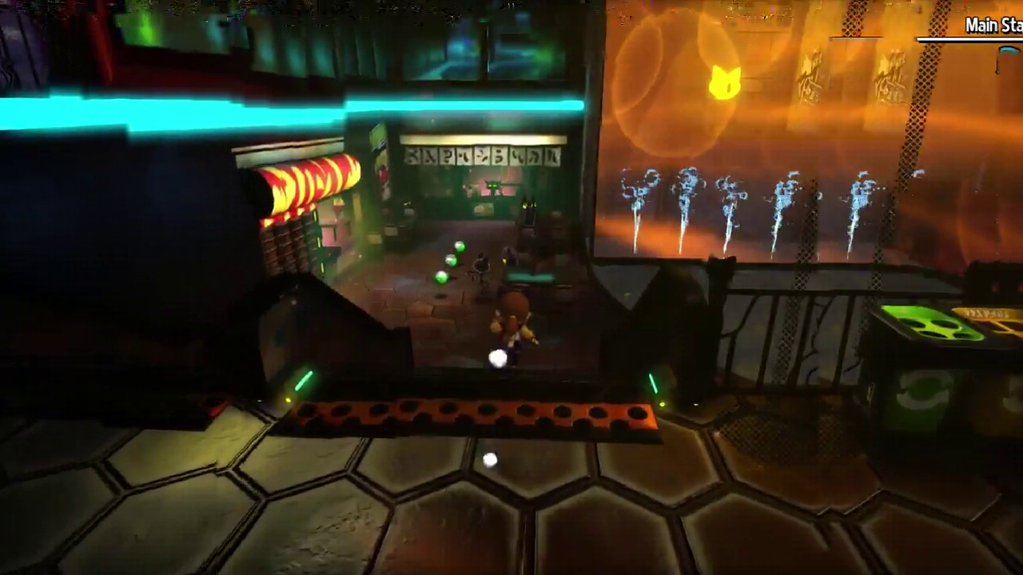